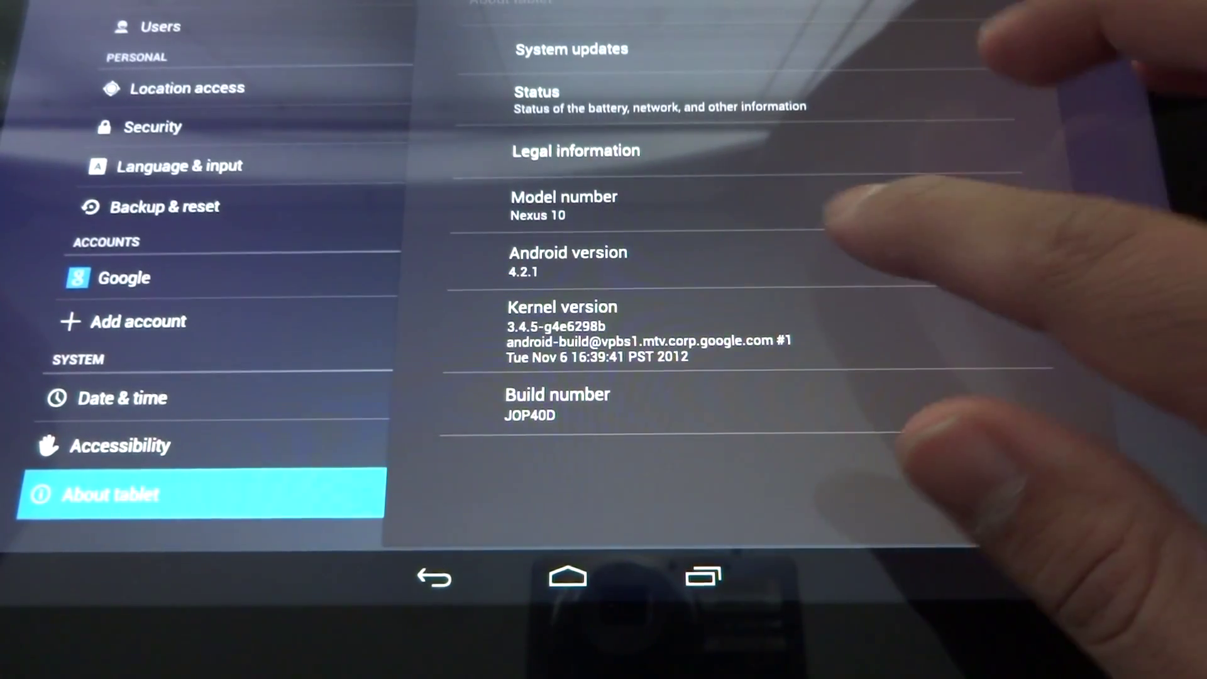
Step: Open About tablet to view model Nexus 10, Android 4.2.1 and build JOP40D
left_click(811, 262)
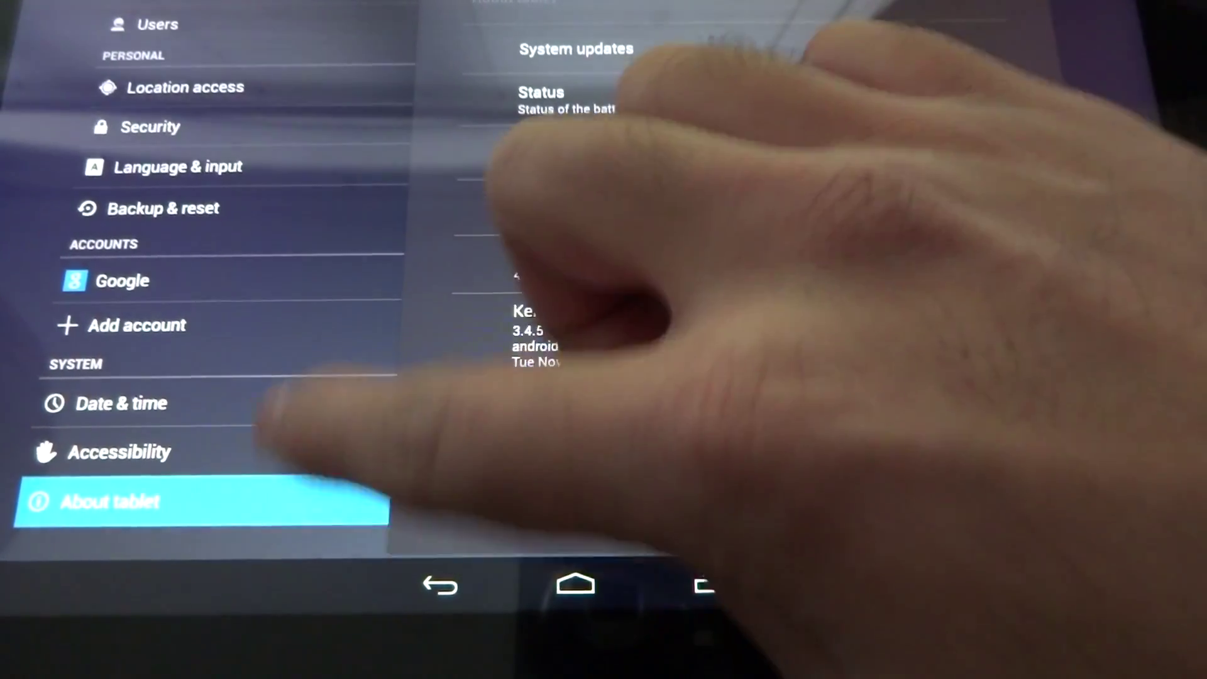
mouse_move(269, 416)
left_mouse_down()
mouse_move(269, 472)
mouse_move(269, 406)
left_mouse_up()
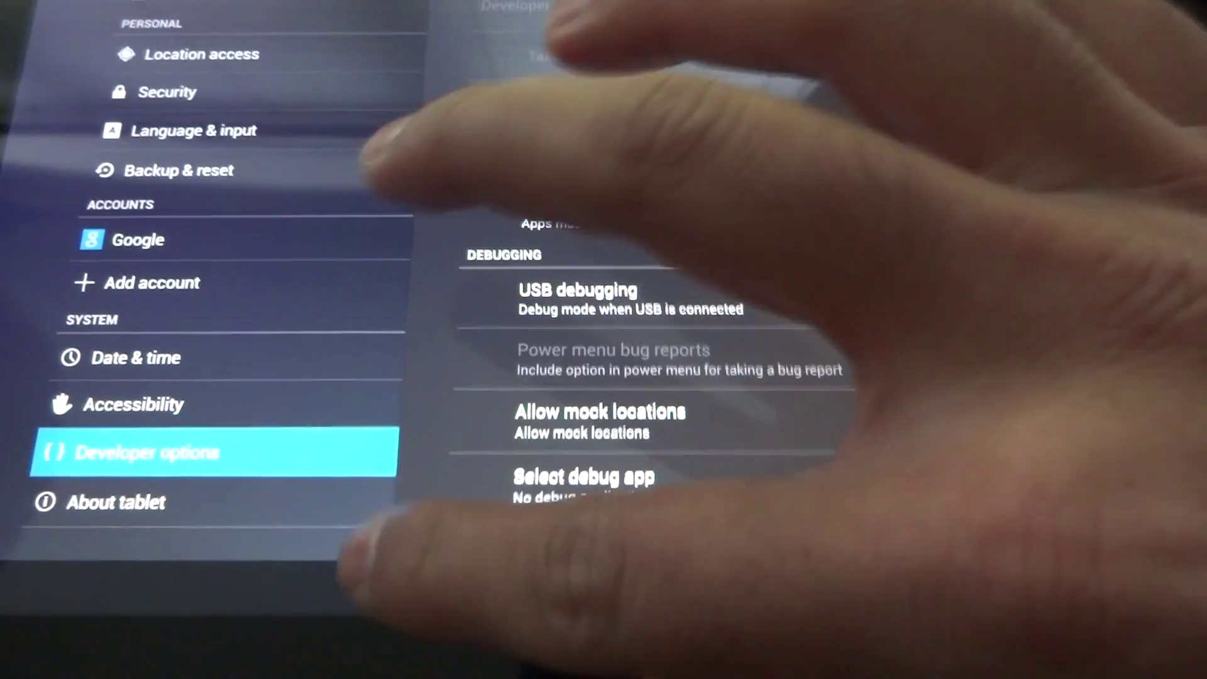
Step: Leave Android Settings and return to the tablet's home screen
left_click(437, 585)
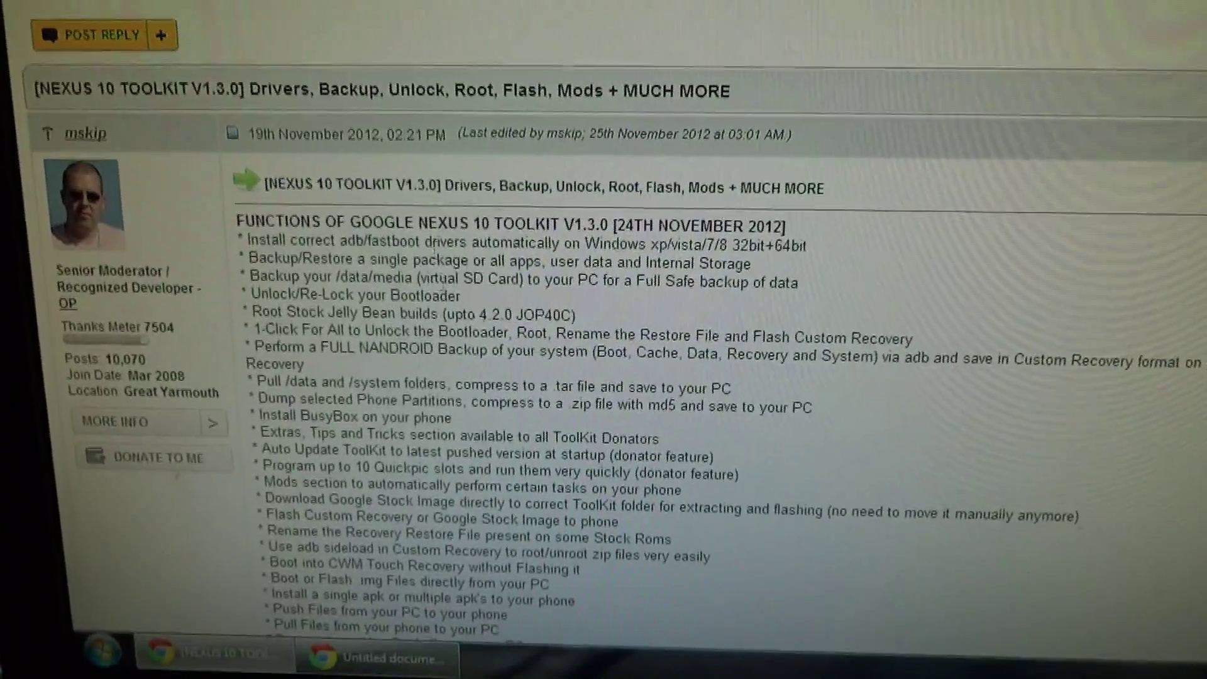
scroll(582, 235, "down", 5)
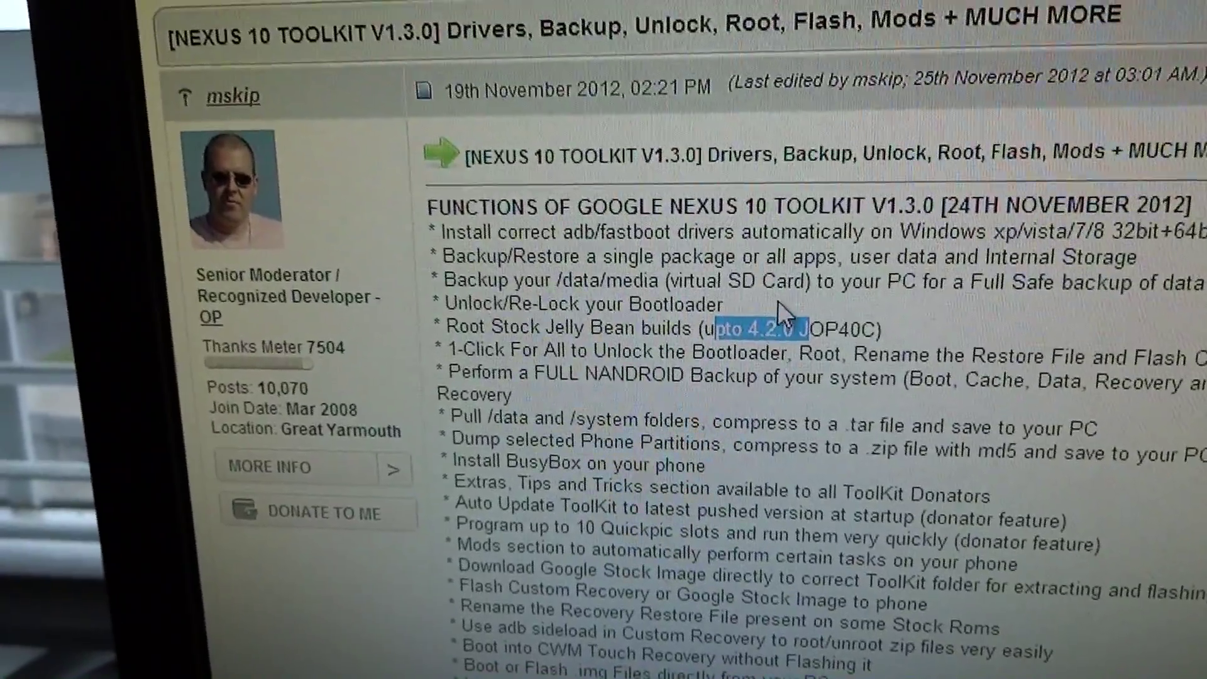
left_click(778, 316)
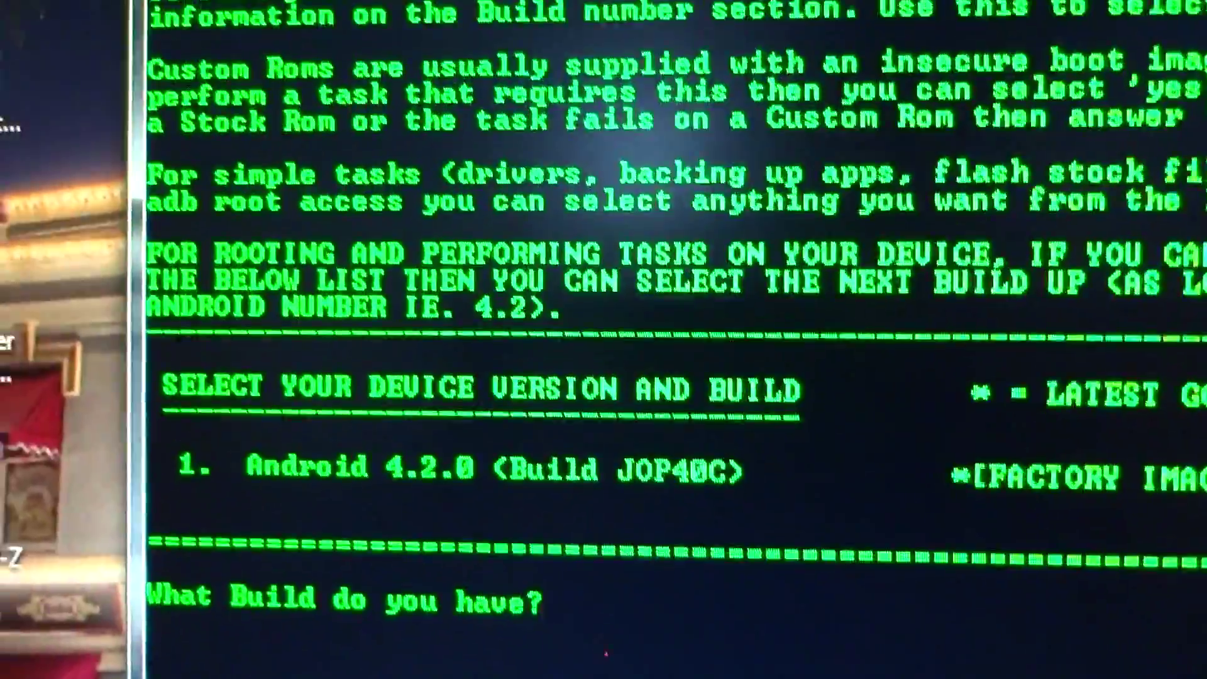
type("1")
Step: Confirm build choice 1, Android 4.2.0 (JOP40C), at the toolkit's build prompt
key("Return")
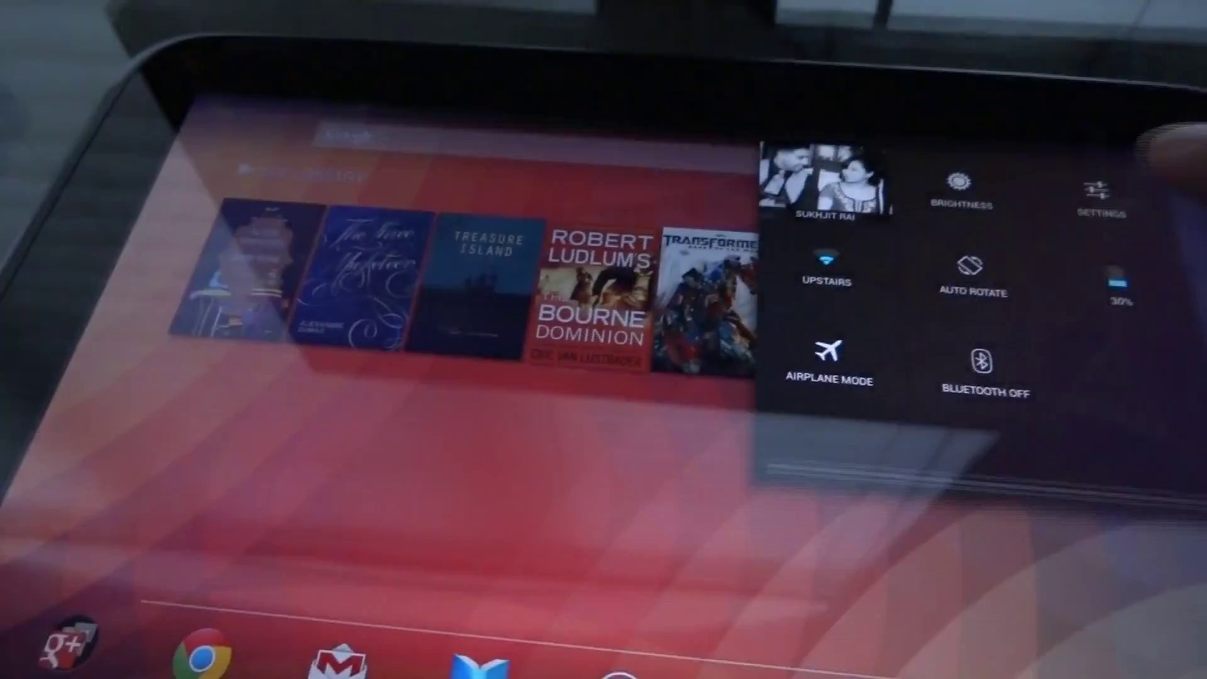
scroll(330, 425, "down", 5)
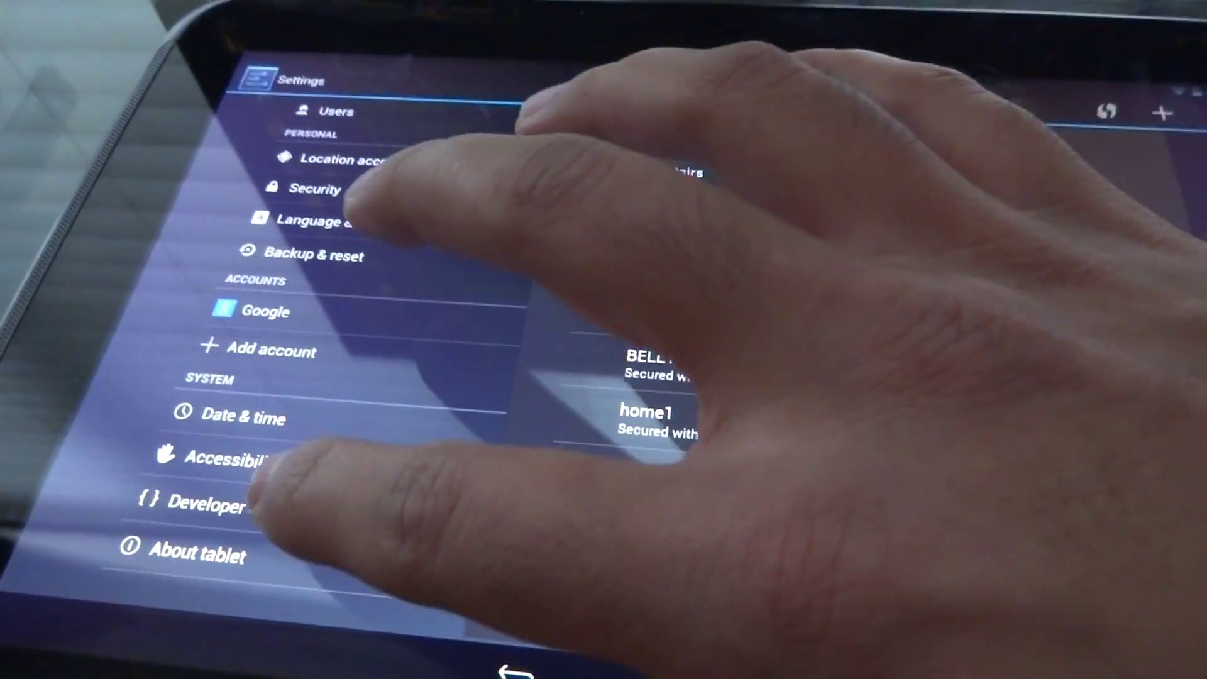
Step: Go to Developer options from the Settings sidebar
left_click(236, 512)
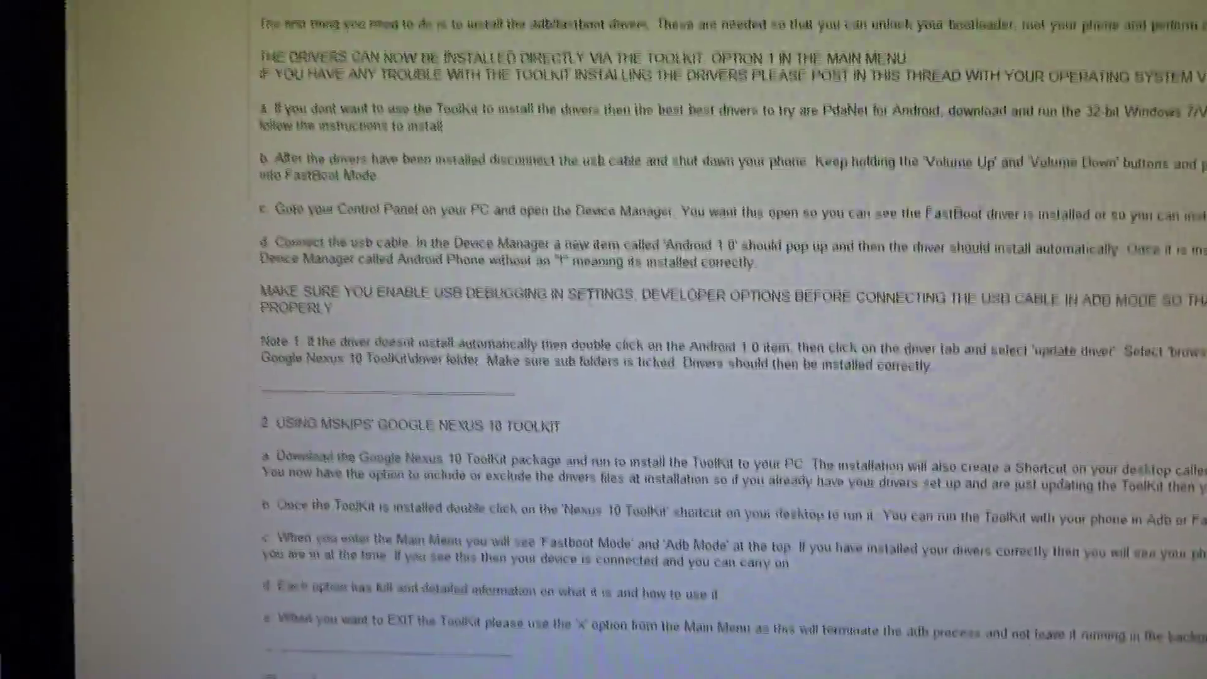
scroll(485, 497, "down", 1)
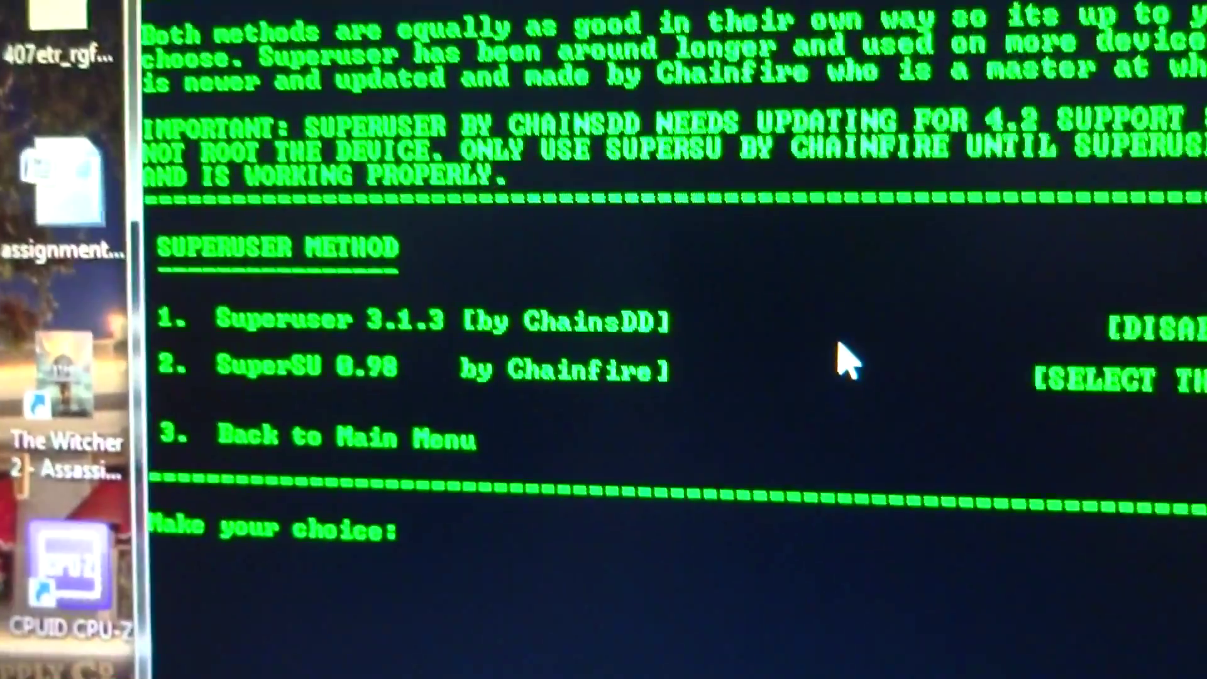
type("2")
Step: Confirm option 2, SuperSU 0.98, as the root package
key("Return")
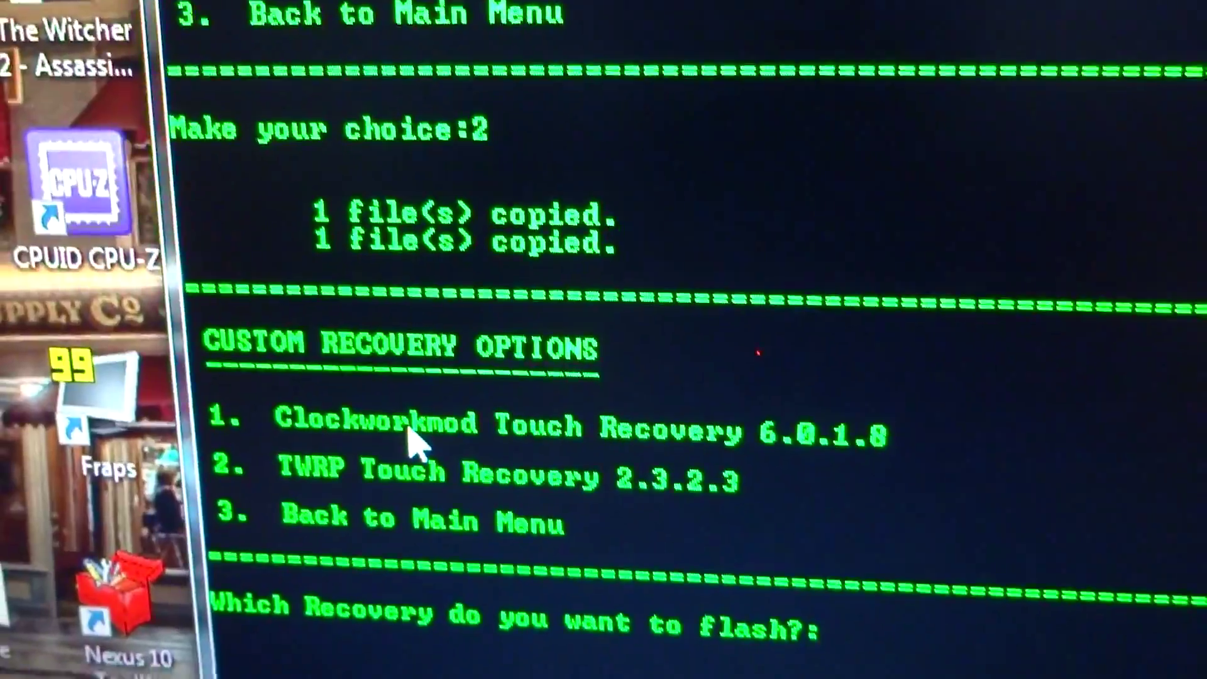
type("1")
Step: Confirm option 1, ClockworkMod Touch Recovery, as the recovery to flash
key("Return")
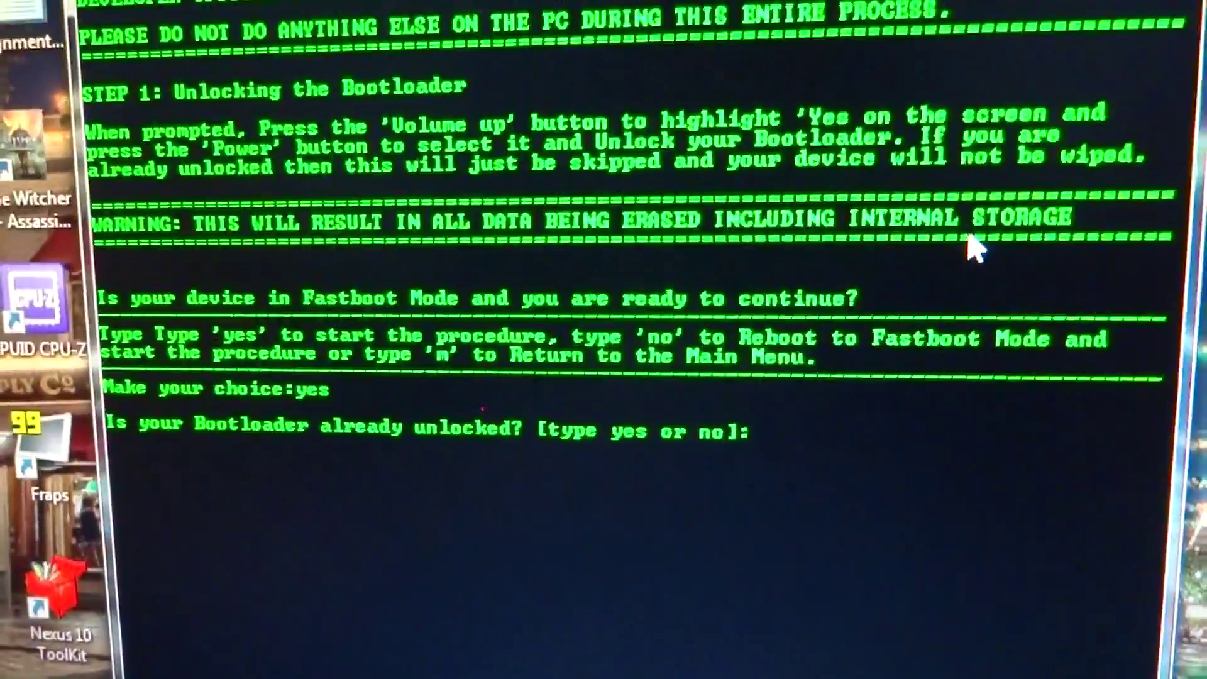
type("no")
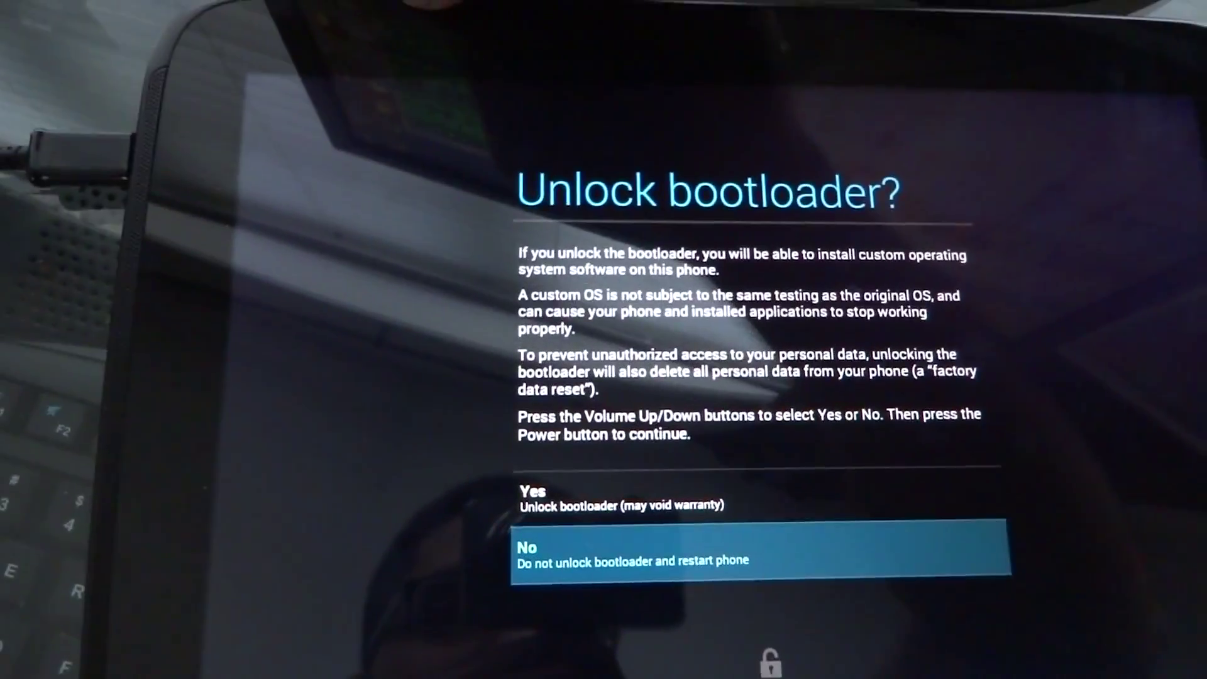
Step: Highlight Yes on the tablet's unlock-bootloader prompt
key("Up")
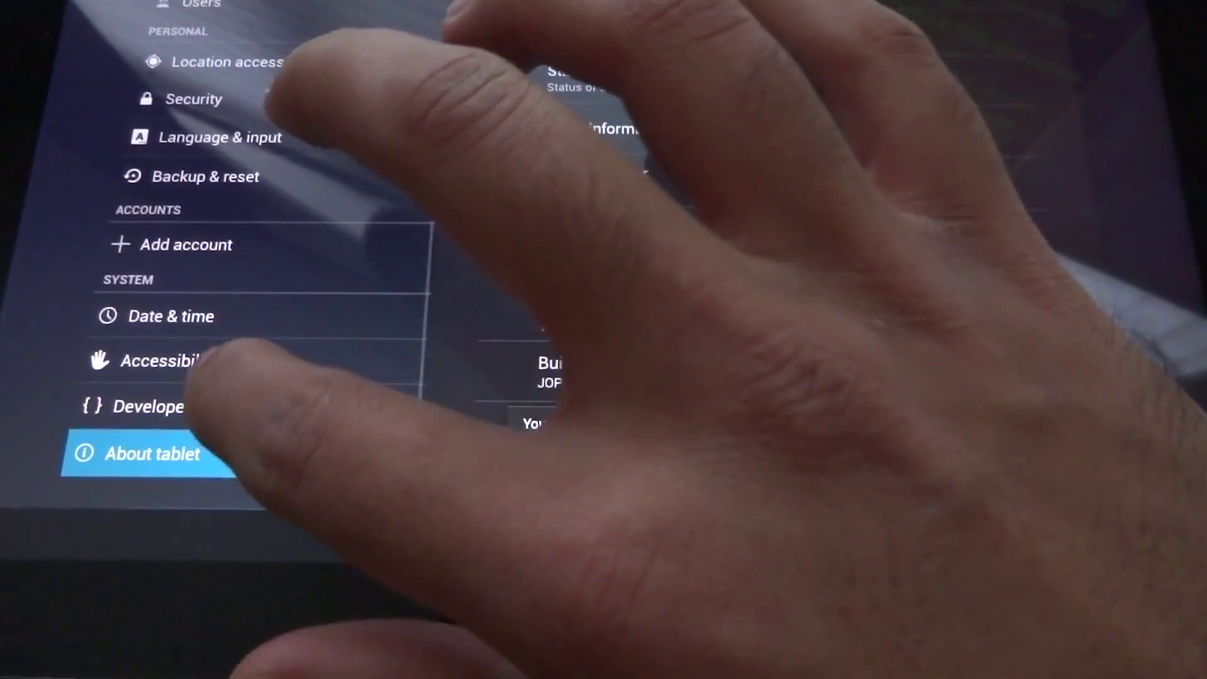
Step: Go to Developer options in the Settings left list to reveal USB debugging
left_click(173, 450)
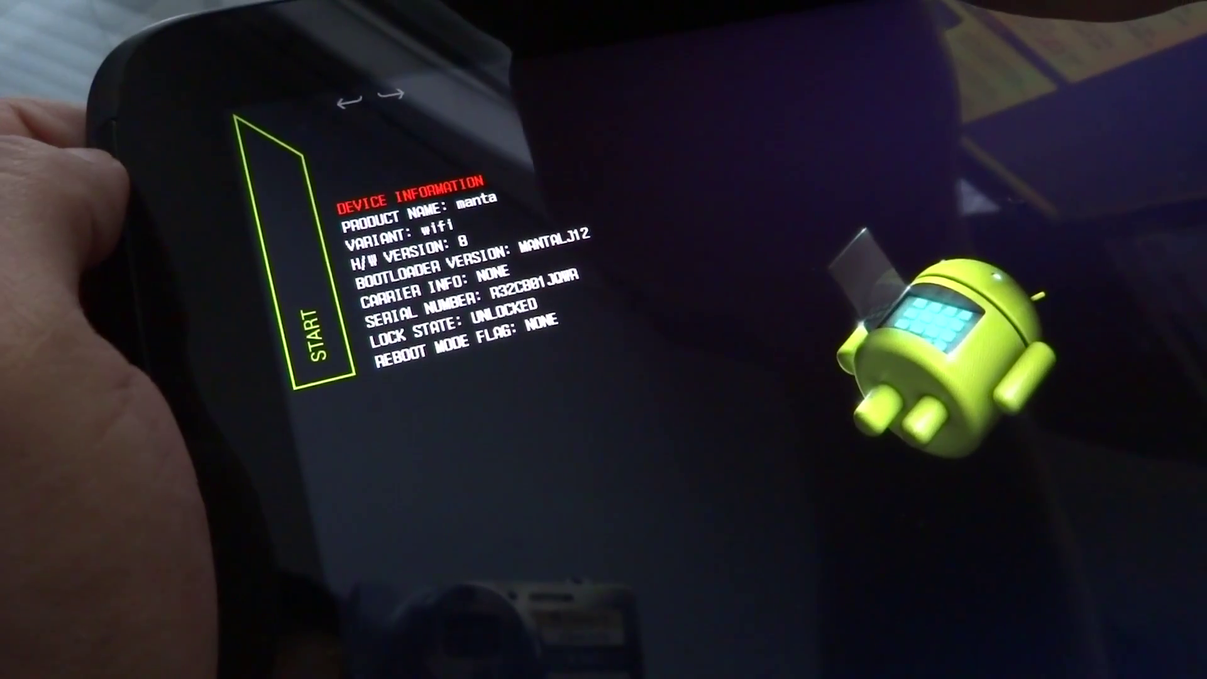
Step: Step the fastboot boot option down twice to Recovery Mode
key("Down")
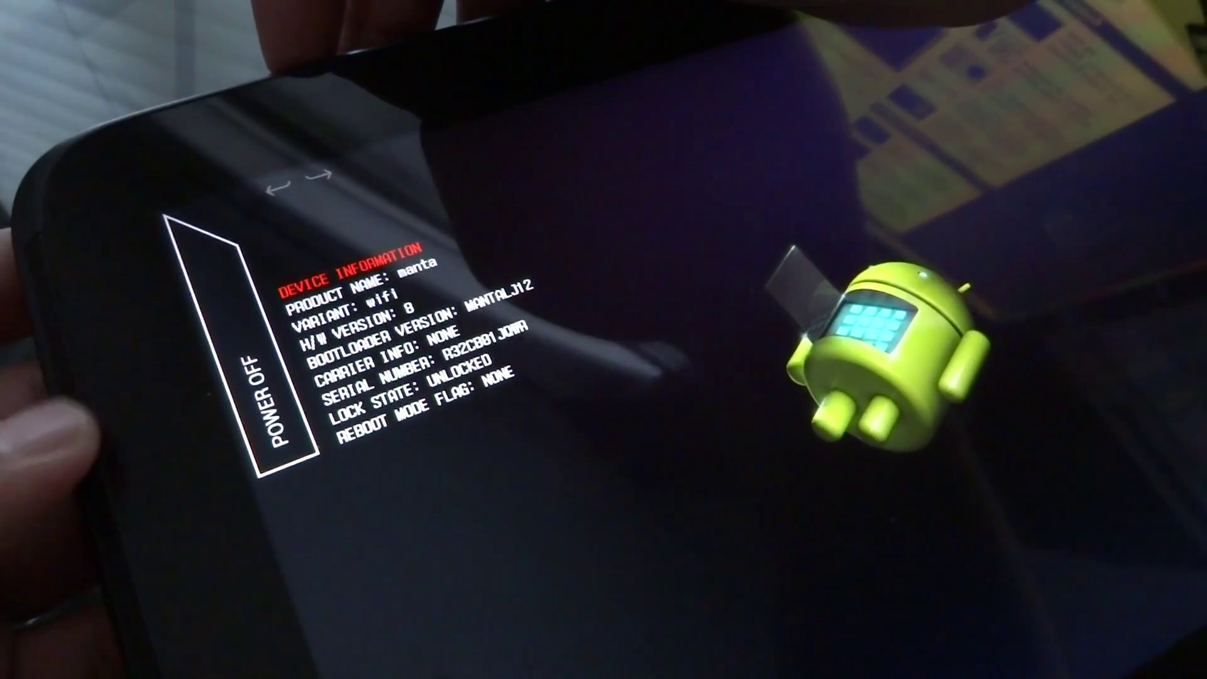
key("Down")
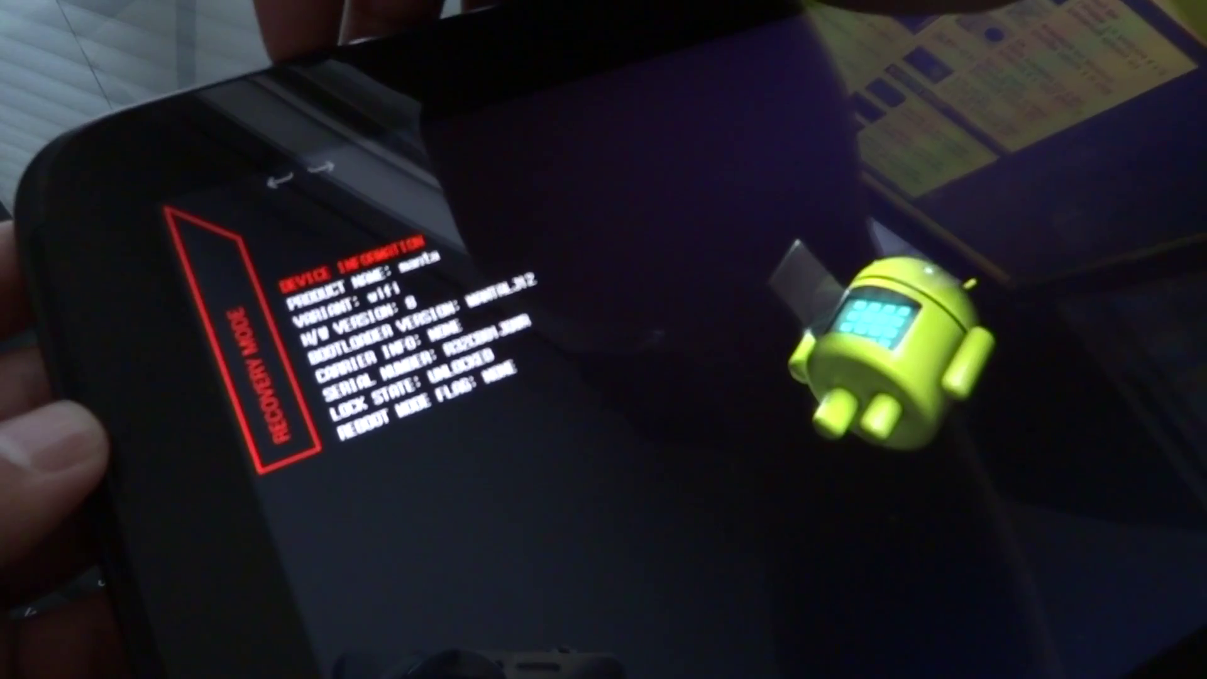